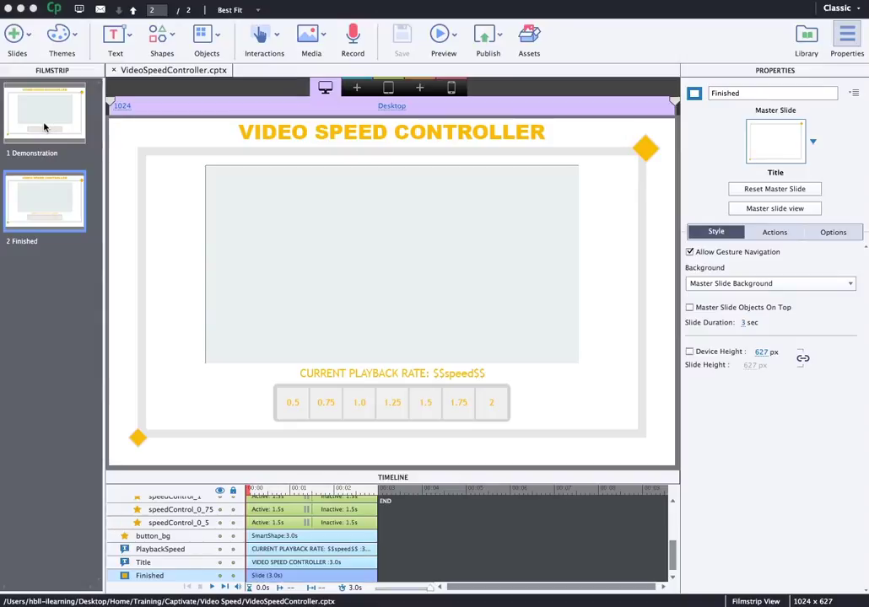
# Step: Preview the Finished slide in the browser and test its playback speed buttons 2, 1.75, 1.0 and 0.5, then return to the project
pyautogui.click(435, 42)
pyautogui.click(474, 94)
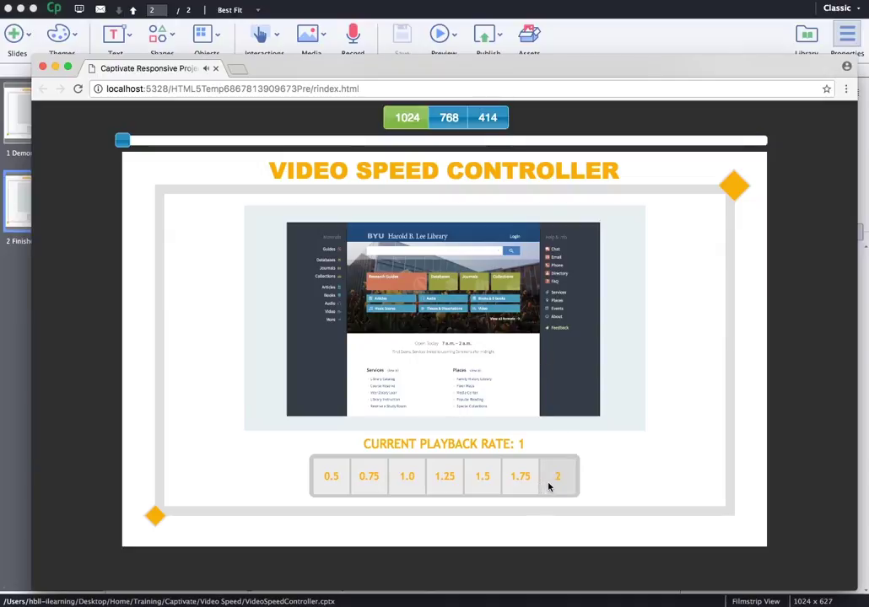
pyautogui.click(555, 481)
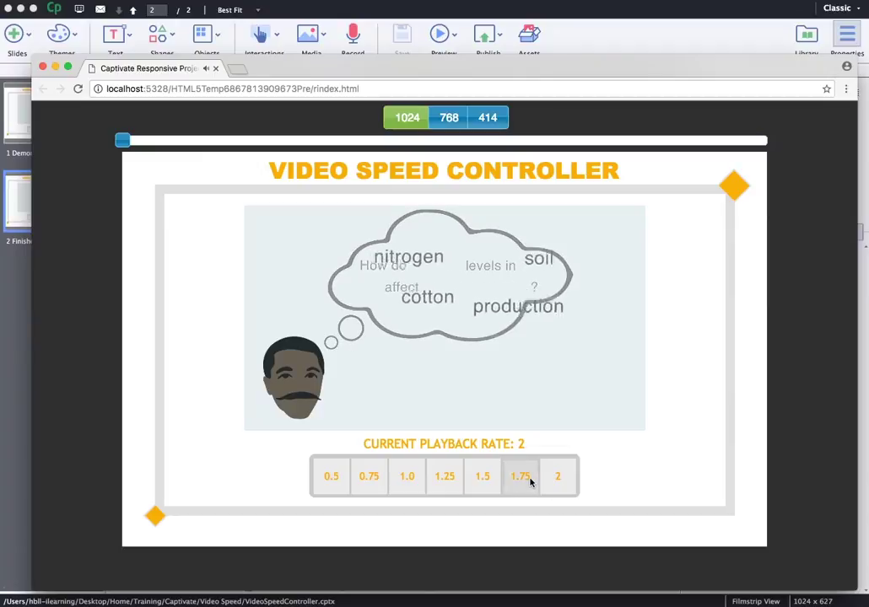
pyautogui.click(528, 479)
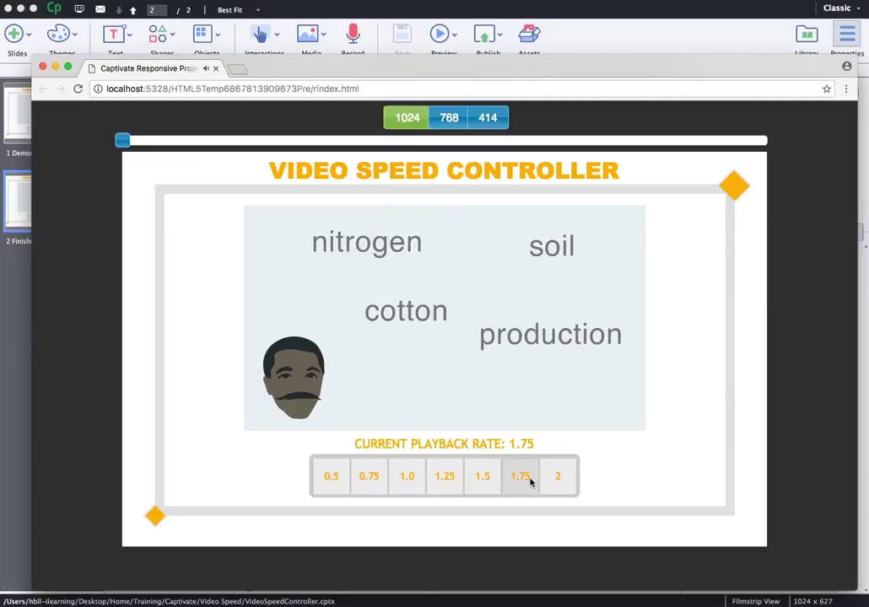
pyautogui.click(416, 478)
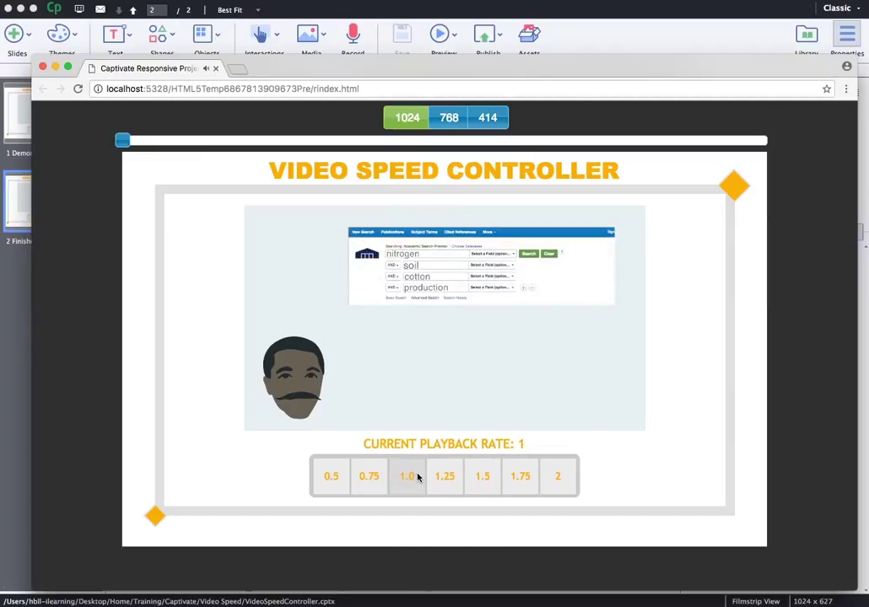
pyautogui.click(329, 479)
pyautogui.click(548, 478)
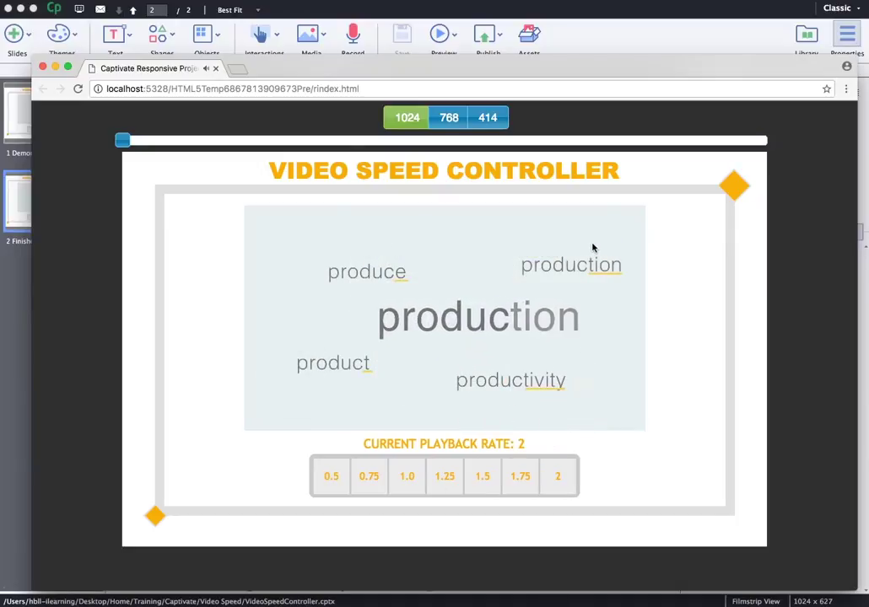
pyautogui.click(578, 50)
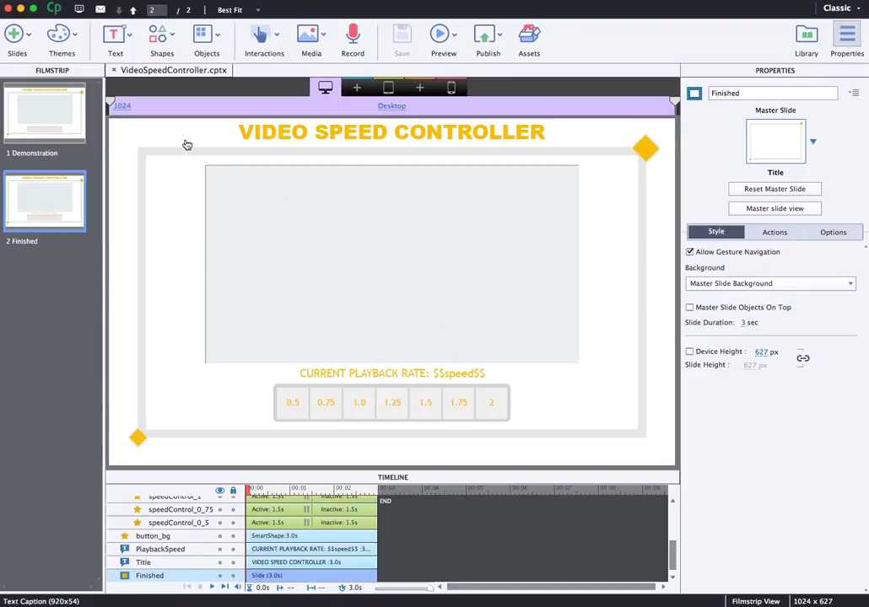
# Step: On the Demonstration slide, view the JavaScript attached to the 0.5 speed button
pyautogui.click(69, 109)
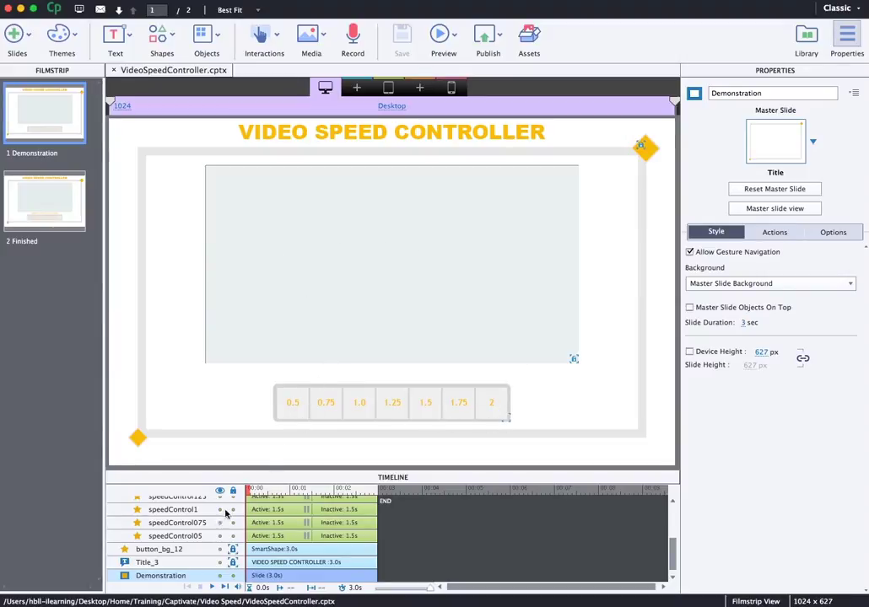
pyautogui.click(266, 536)
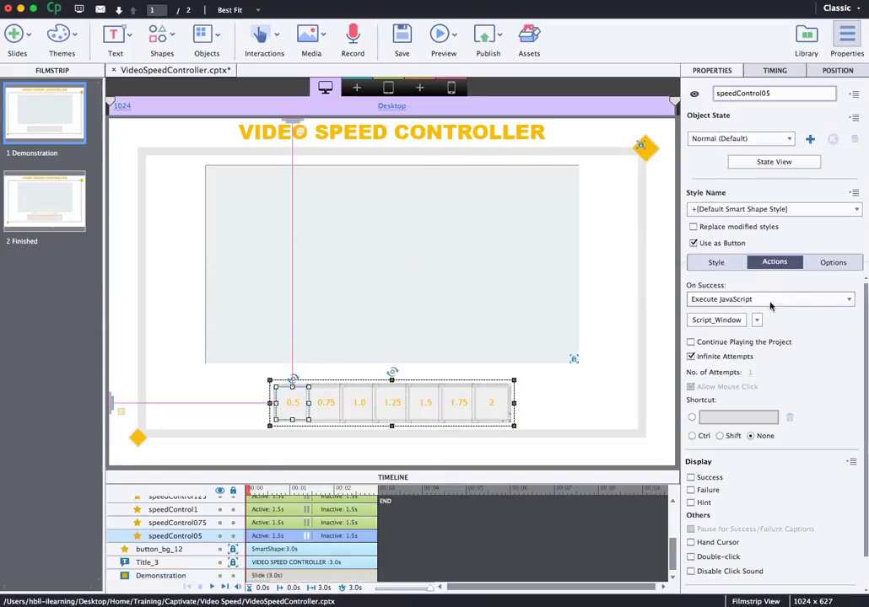
pyautogui.click(730, 320)
pyautogui.click(545, 233)
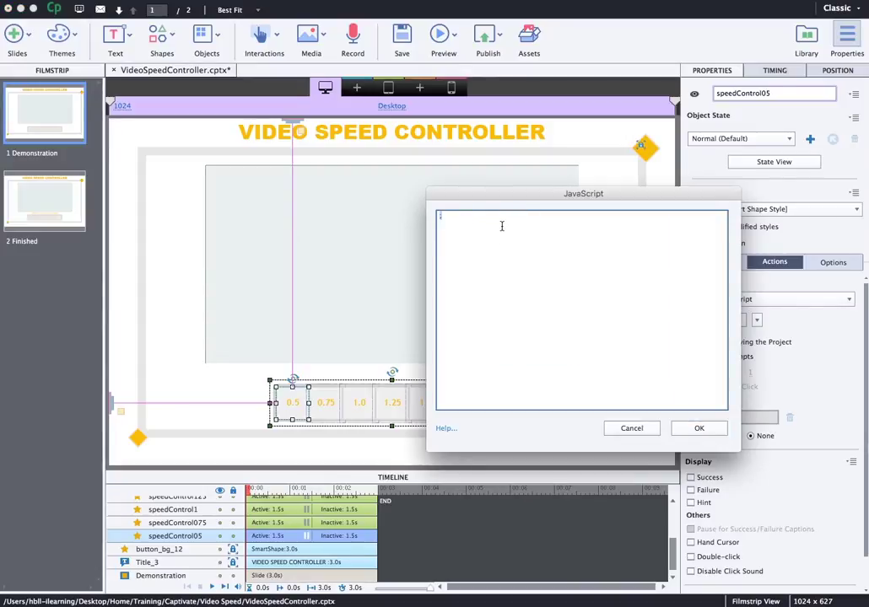
pyautogui.click(698, 428)
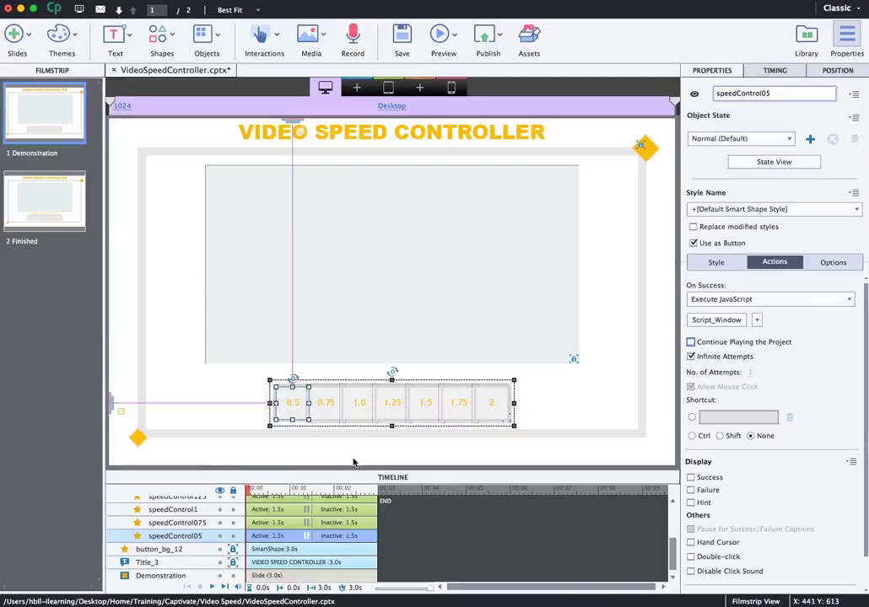
# Step: Write the 0.5 button's script as var myVideo = $('video'); followed on a new line by myVideo[0].playbackRate = 0.5;
pyautogui.click(716, 320)
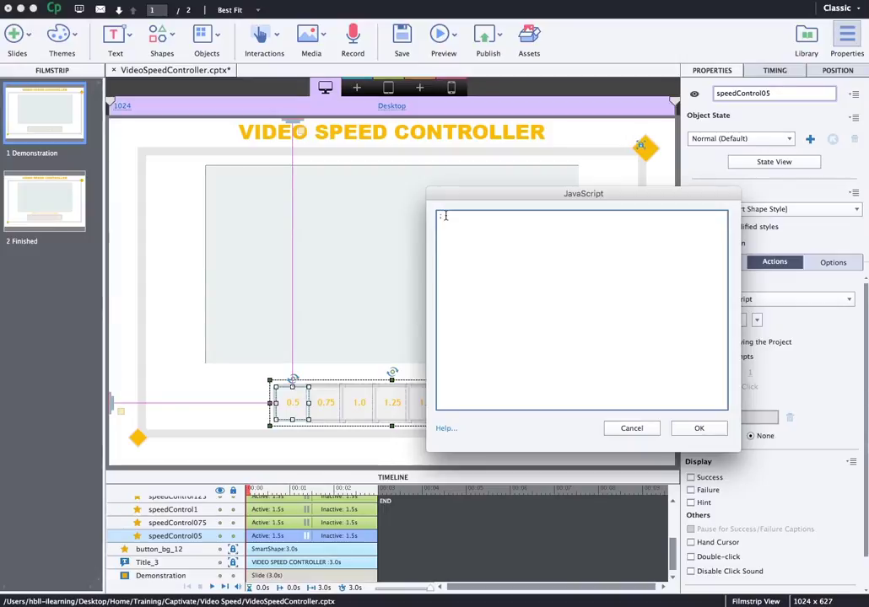
pyautogui.write('va')
pyautogui.write('r myVide')
pyautogui.write("o = $('vide")
pyautogui.write("o')")
pyautogui.write('myVide')
pyautogui.write('o[')
pyautogui.write('0')
pyautogui.write('laybackRate = 0.5;')
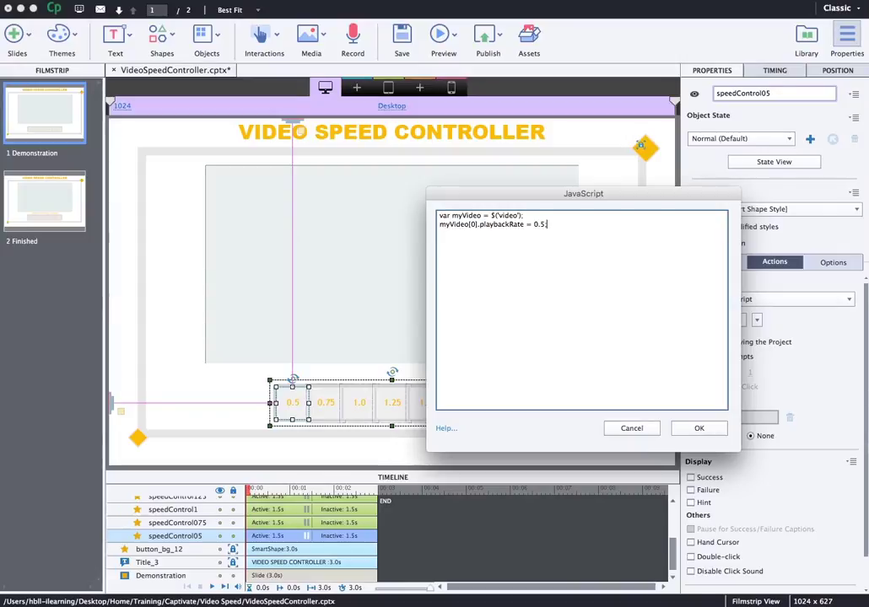
# Step: Copy both lines of the 0.5 button's script and accept the script
pyautogui.moveTo(607, 234); pyautogui.dragTo(439, 215)
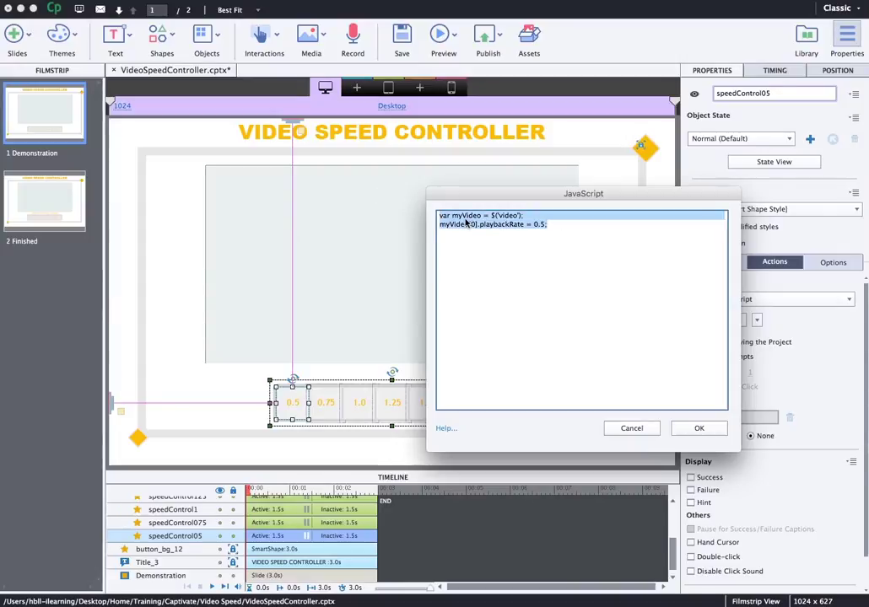
pyautogui.rightClick(466, 221)
pyautogui.click(481, 269)
pyautogui.click(687, 427)
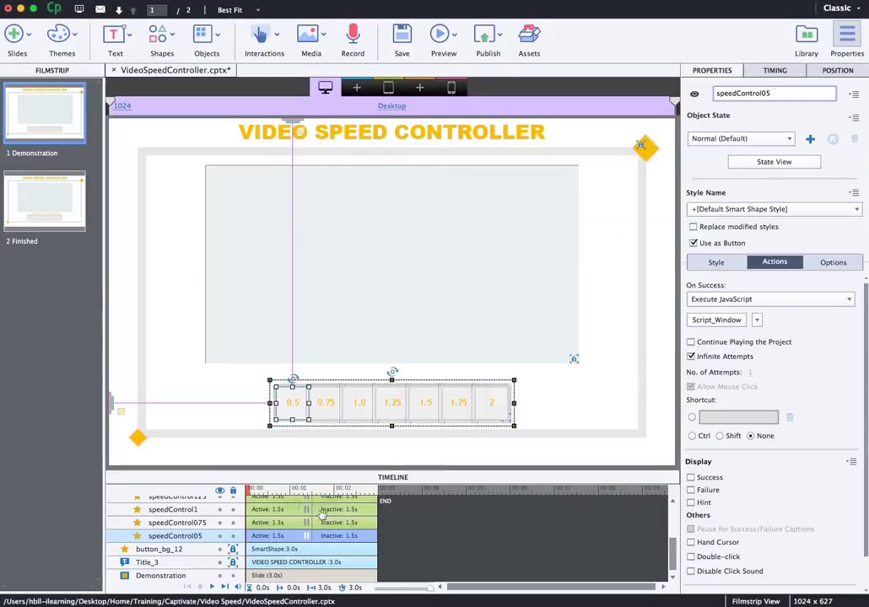
# Step: Replace the 1.0 button's script with the copied code and set its playbackRate to 1
pyautogui.click(324, 510)
pyautogui.click(716, 320)
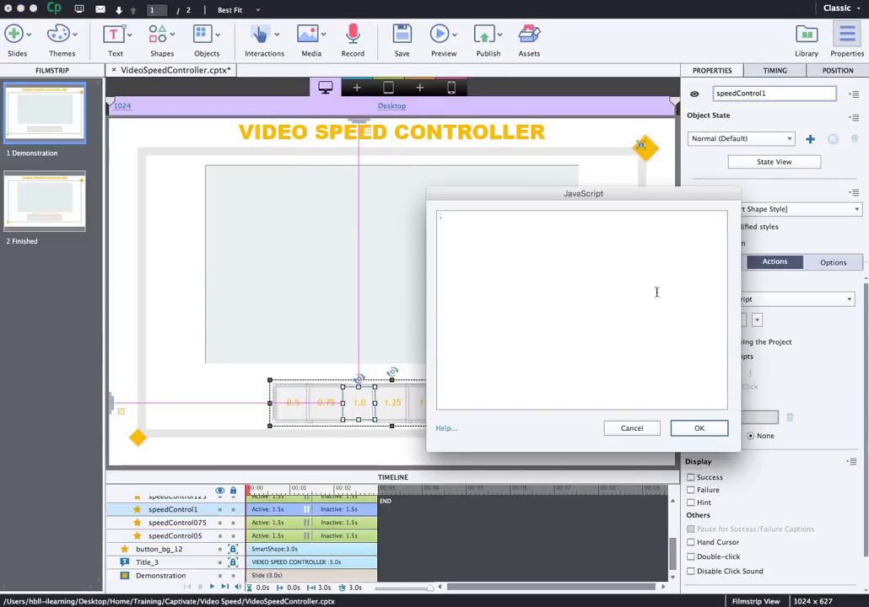
pyautogui.rightClick(442, 236)
pyautogui.click(472, 241)
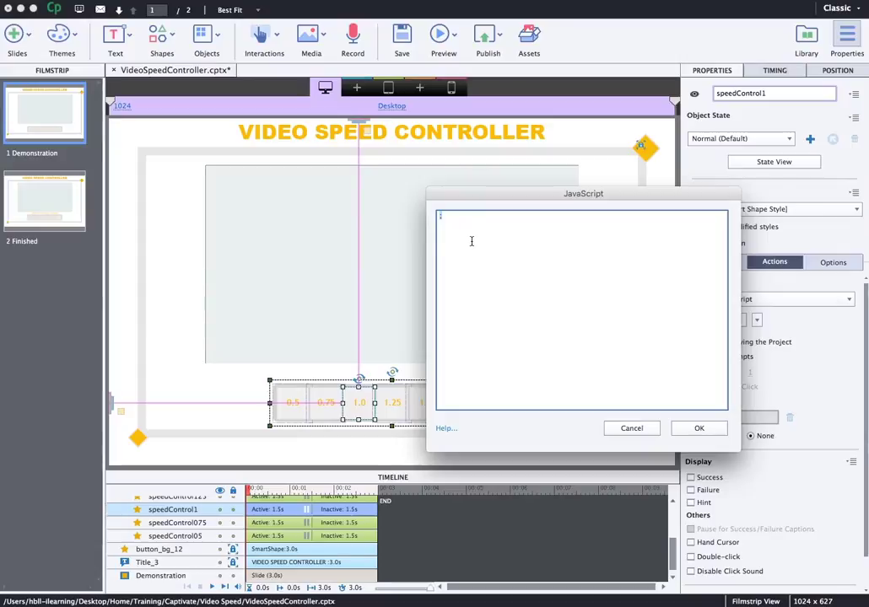
pyautogui.rightClick(442, 237)
pyautogui.click(503, 301)
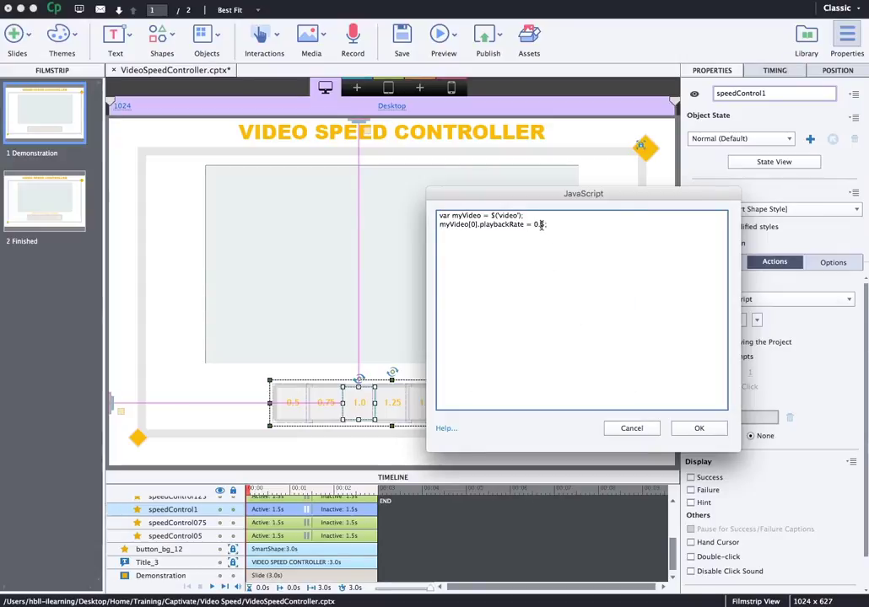
pyautogui.click(541, 224)
pyautogui.press('BackSpace')
pyautogui.press('BackSpace')
pyautogui.press('BackSpace')
pyautogui.write('1')
pyautogui.click(696, 430)
# Step: Replace the script of the button labelled 2 with the copied code and set its playbackRate to 2
pyautogui.scroll(3, 442, 545)
pyautogui.click(491, 403)
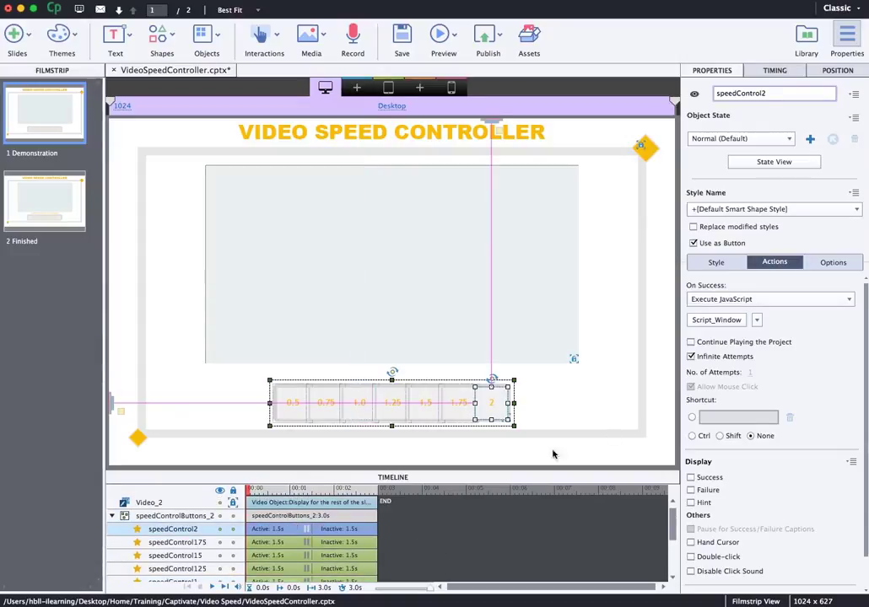
pyautogui.click(716, 320)
pyautogui.rightClick(579, 289)
pyautogui.click(591, 350)
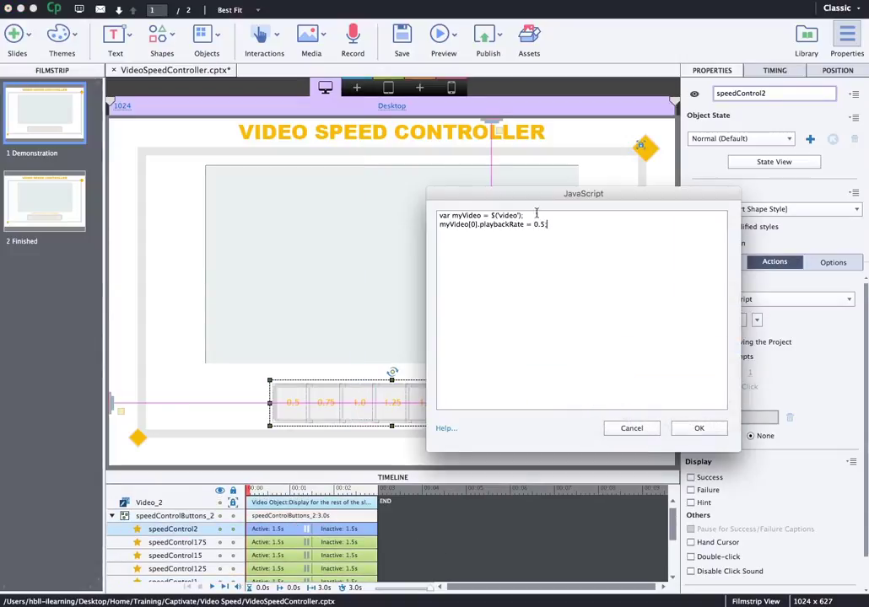
pyautogui.moveTo(546, 224); pyautogui.dragTo(533, 225)
pyautogui.press('BackSpace')
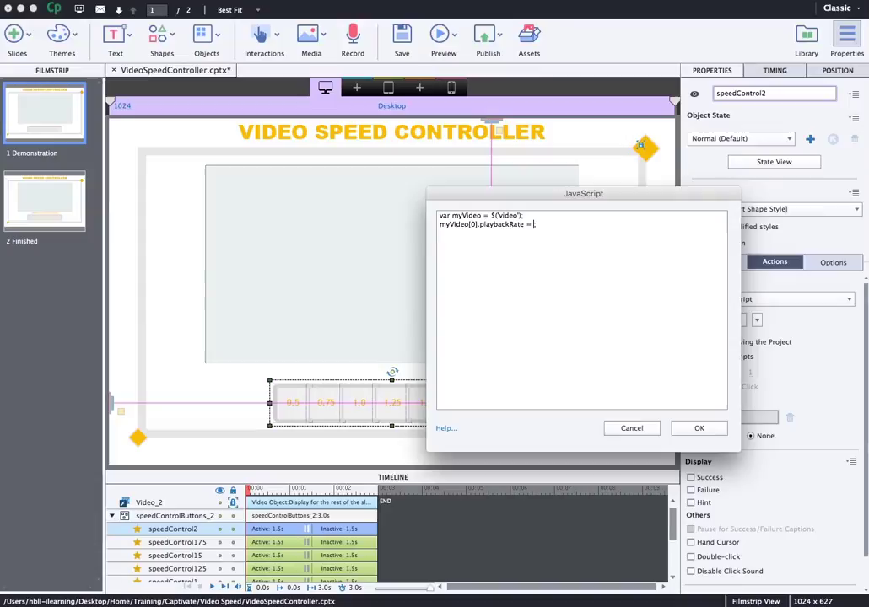
pyautogui.write('2')
pyautogui.click(696, 428)
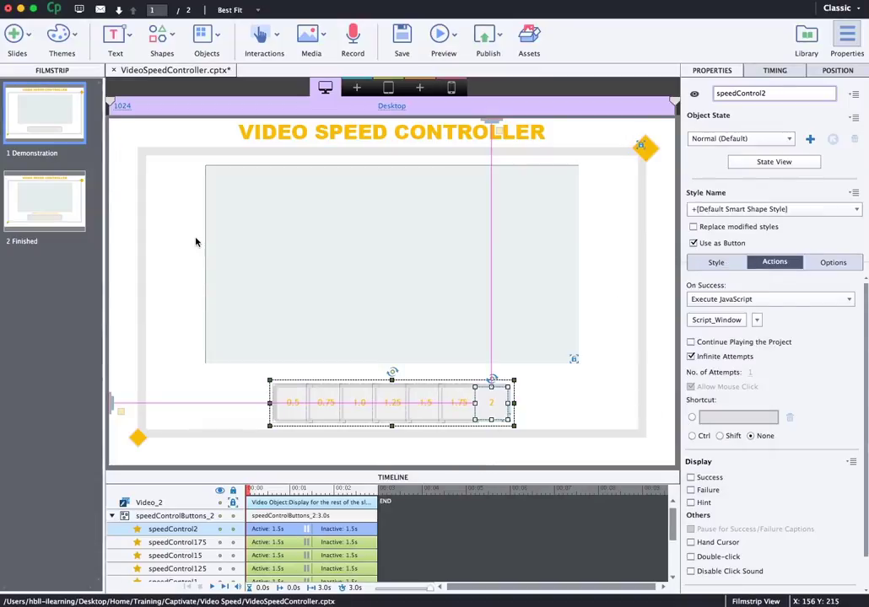
# Step: Preview the Demonstration slide in the browser to check the scripted speed buttons, then return to the project
pyautogui.click(575, 403)
pyautogui.click(440, 36)
pyautogui.click(463, 95)
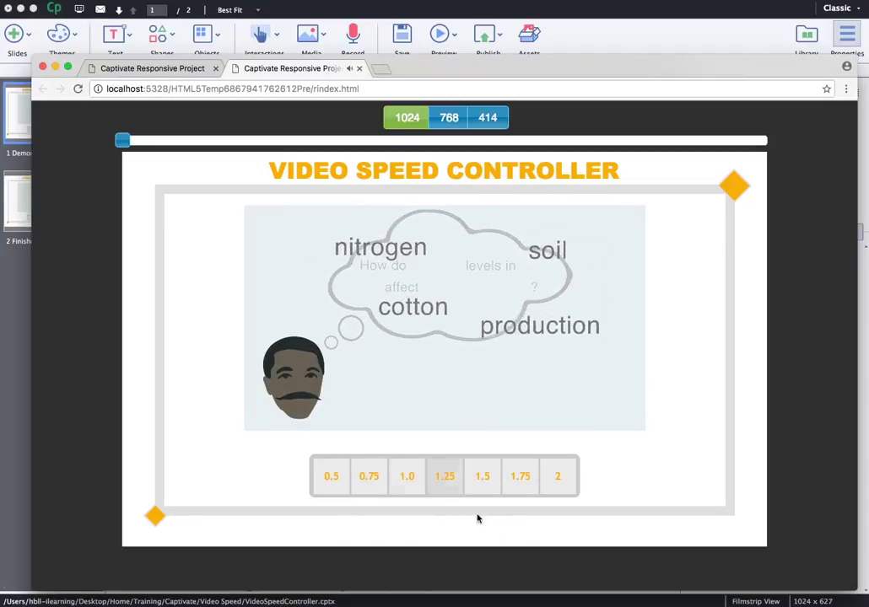
pyautogui.click(614, 34)
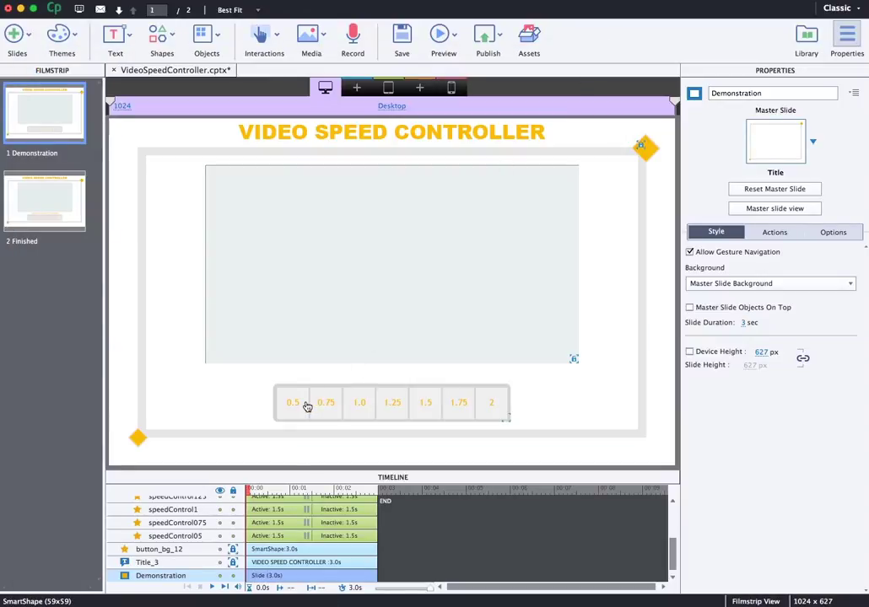